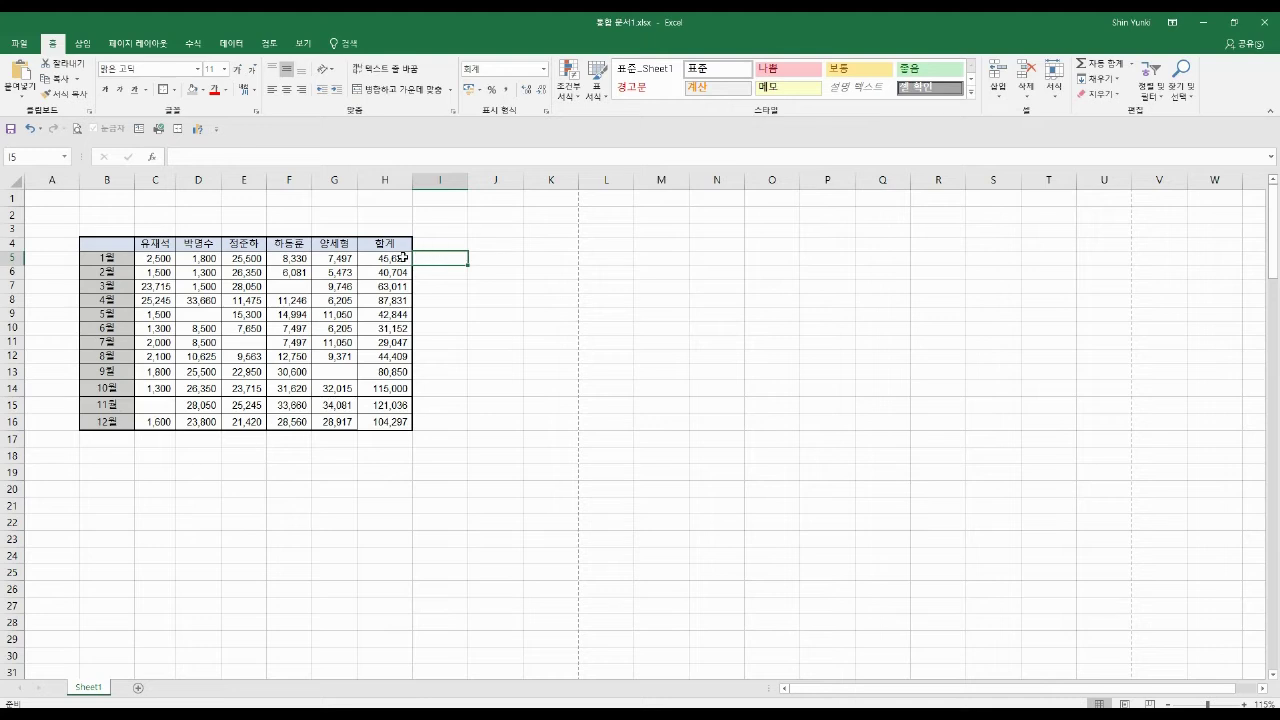
Total C5:G5 in cell H5 with AutoSum and make I5 the active cell
{"action": "left_click", "coordinate": [402, 257]}
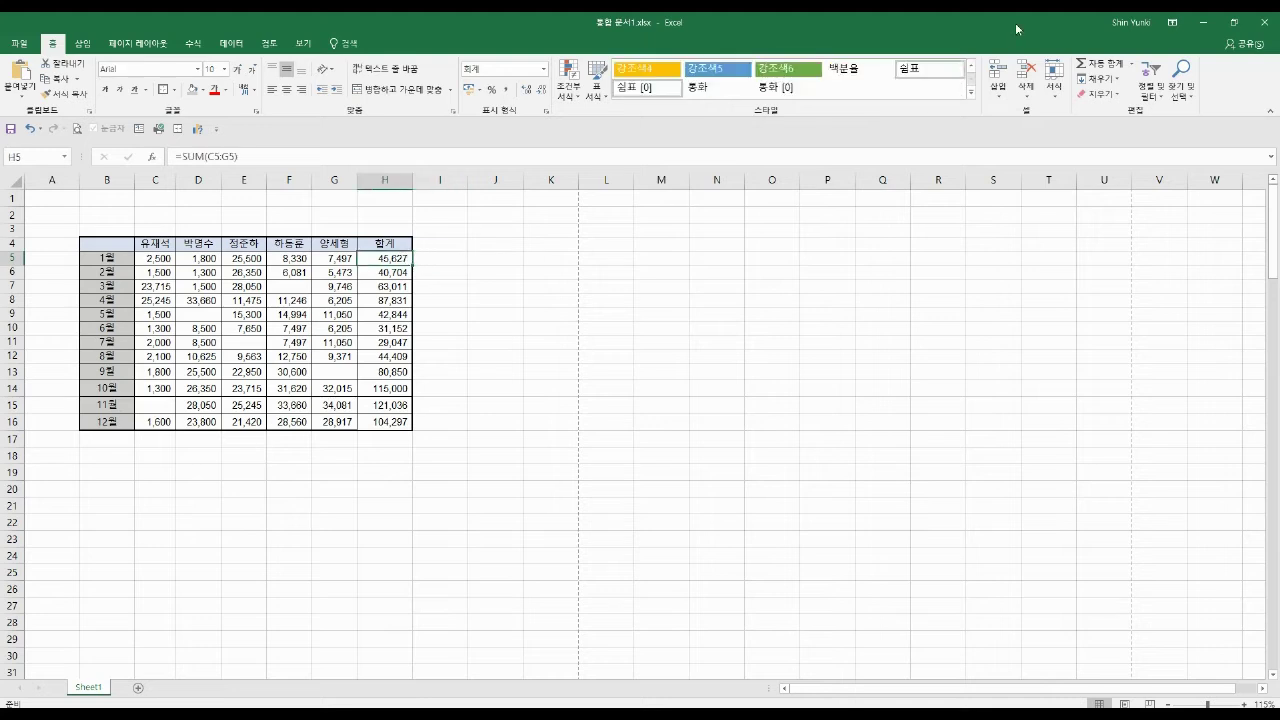
{"action": "left_click", "coordinate": [1106, 71]}
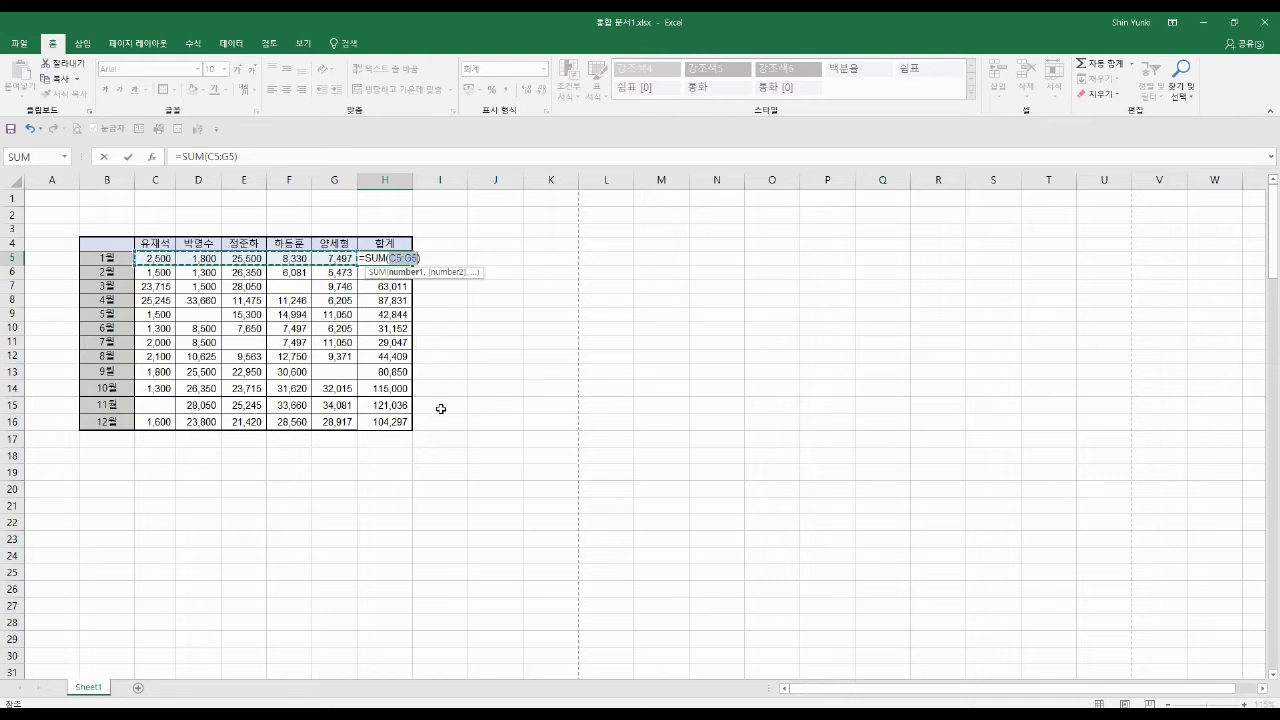
{"action": "key", "text": "ctrl+Return"}
{"action": "left_click", "coordinate": [454, 260]}
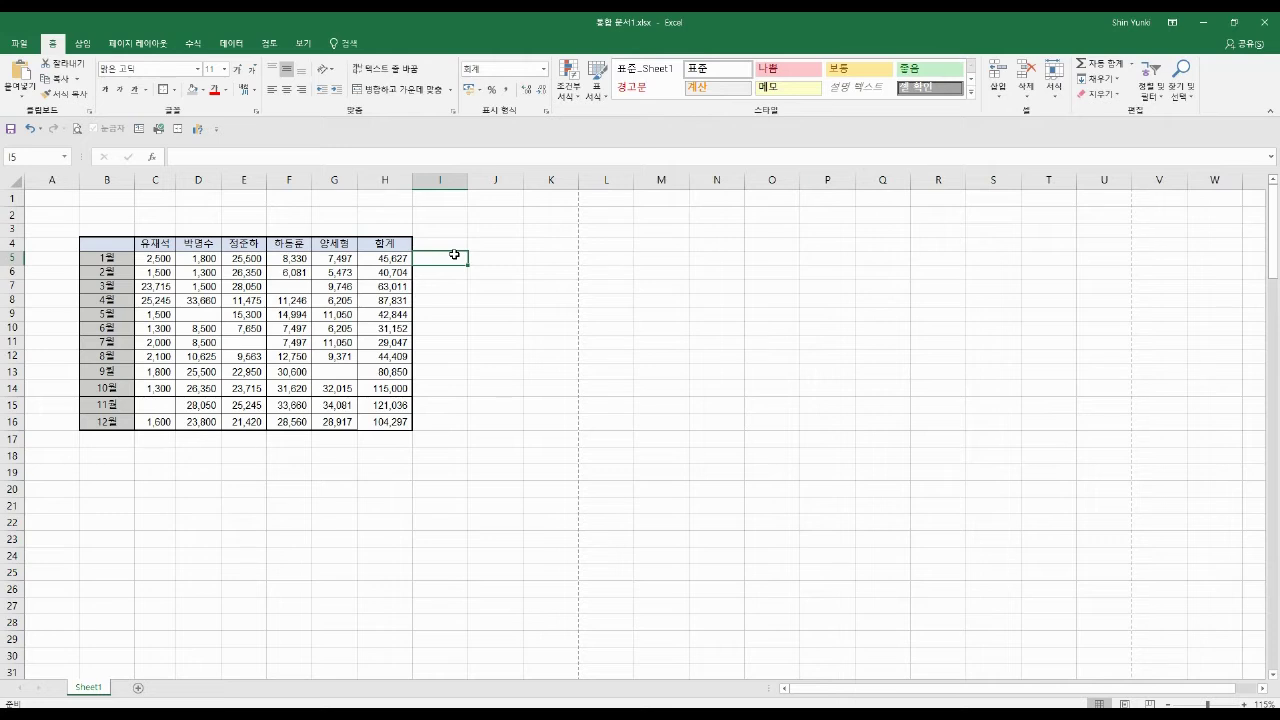
{"action": "type", "text": "="}
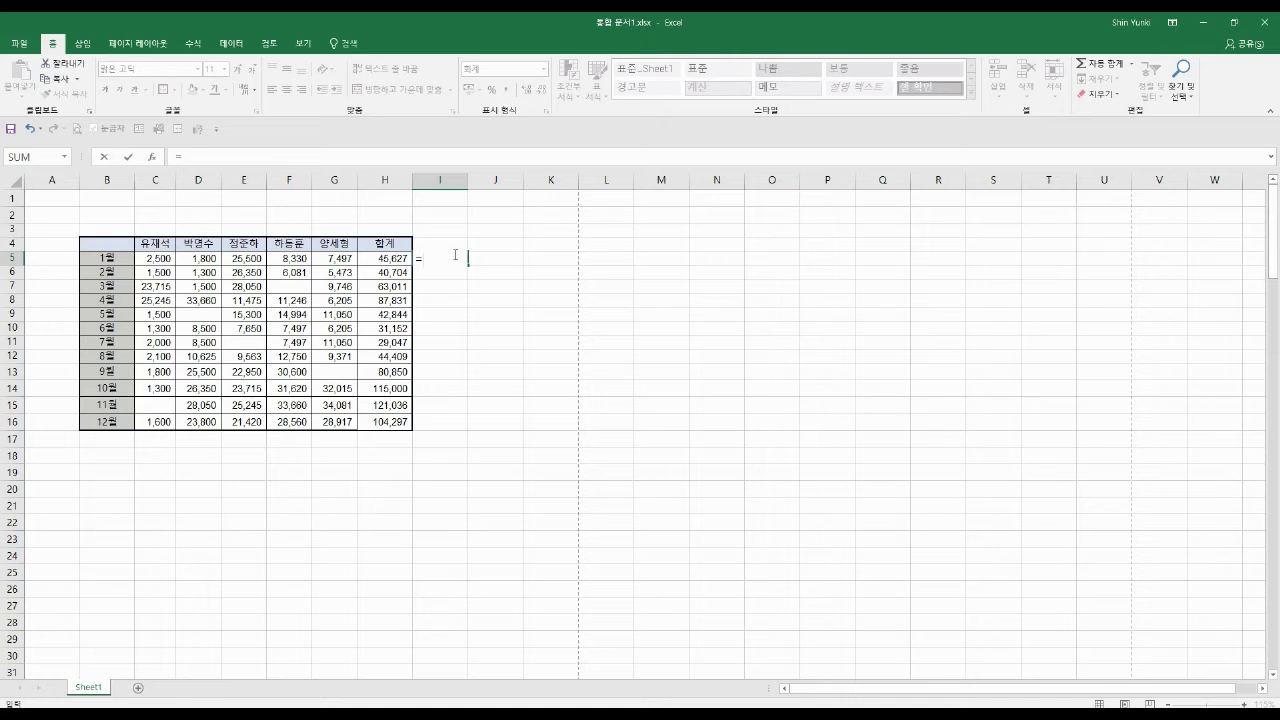
{"action": "type", "text": "SUM("}
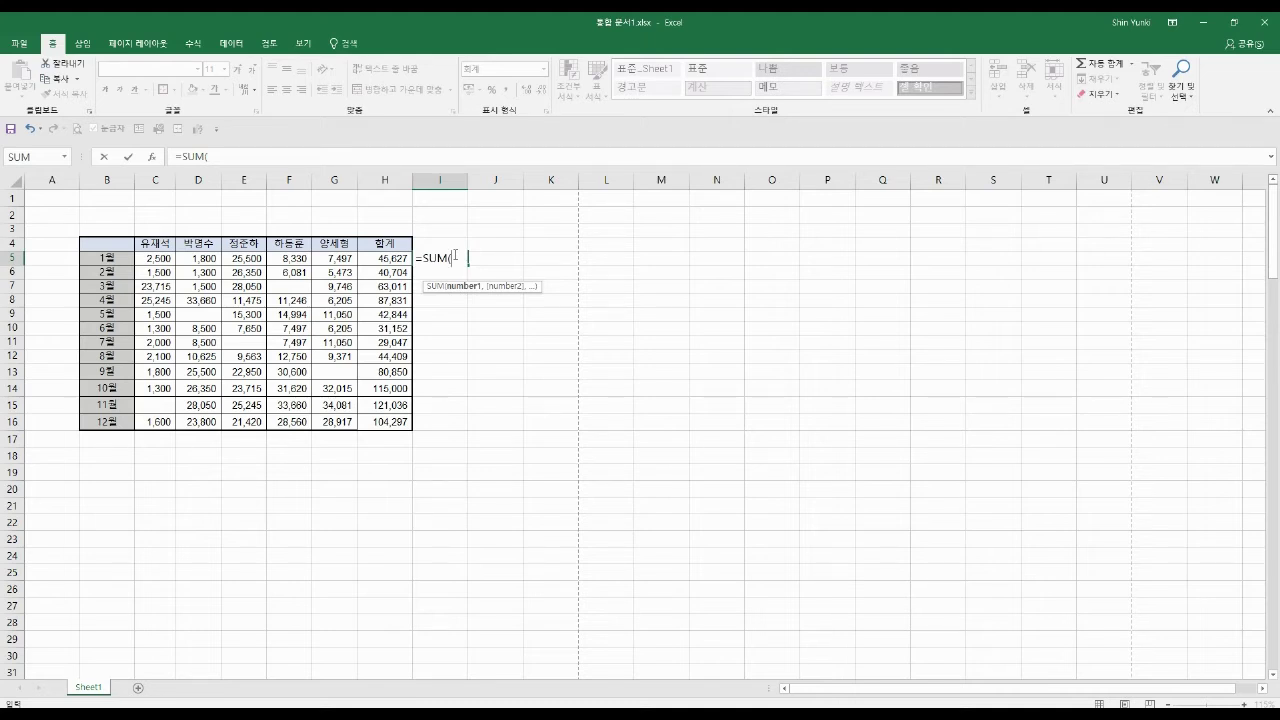
{"action": "key", "text": "BackSpace"}
{"action": "key", "text": "BackSpace"}
{"action": "key", "text": "BackSpace"}
{"action": "key", "text": "BackSpace"}
{"action": "key", "text": "BackSpace"}
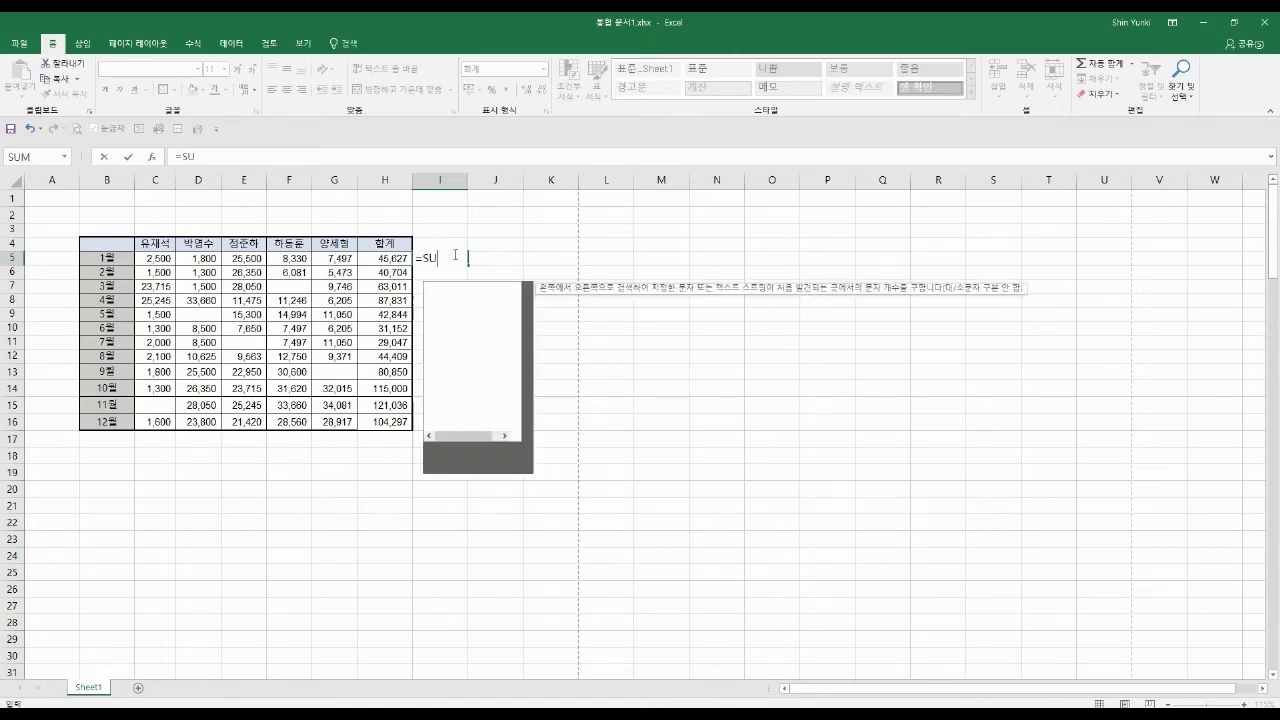
Start a formula in I5 and insert the SUM function from the suggested functions beginning with S
{"action": "type", "text": "="}
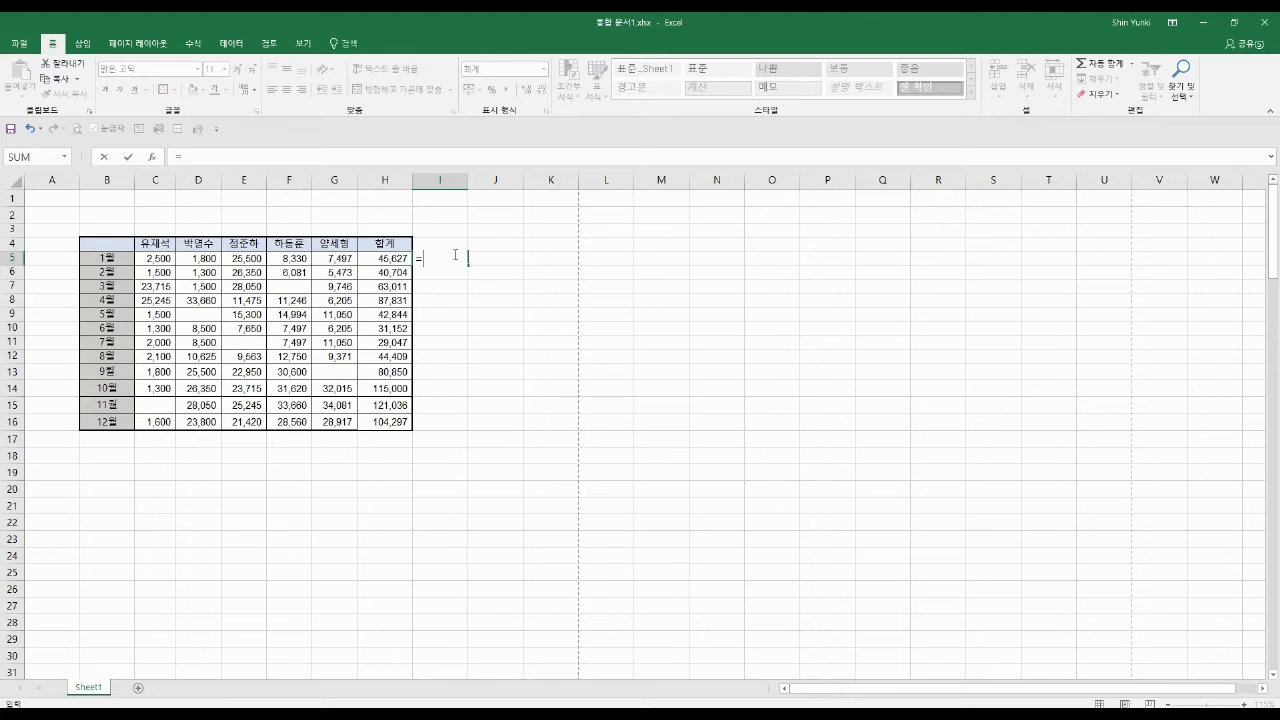
{"action": "type", "text": "S"}
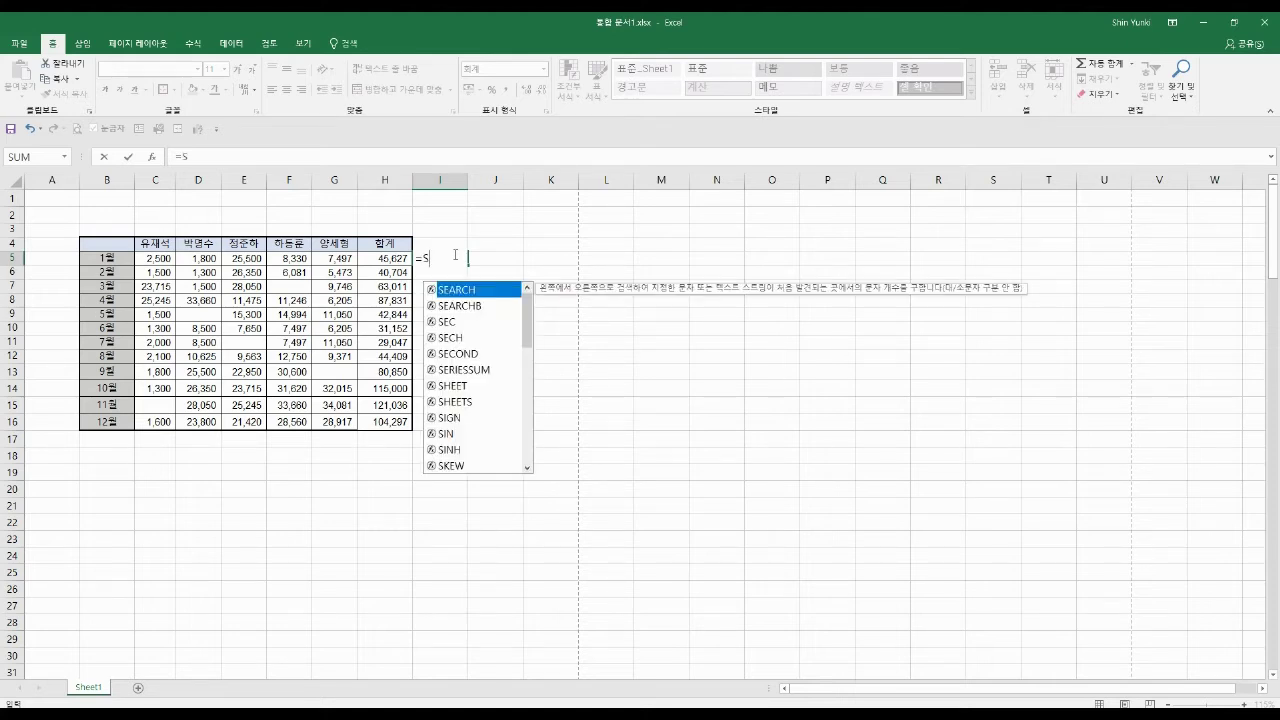
{"action": "key", "text": "Down"}
{"action": "key", "text": "Down"}
{"action": "key", "text": "Down"}
{"action": "key", "text": "Down"}
{"action": "key", "text": "Down"}
{"action": "key", "text": "Down"}
{"action": "key", "text": "Down"}
{"action": "key", "text": "Down"}
{"action": "key", "text": "Down"}
{"action": "key", "text": "Down"}
{"action": "key", "text": "Down"}
{"action": "key", "text": "Down"}
{"action": "key", "text": "Down"}
{"action": "key", "text": "Down"}
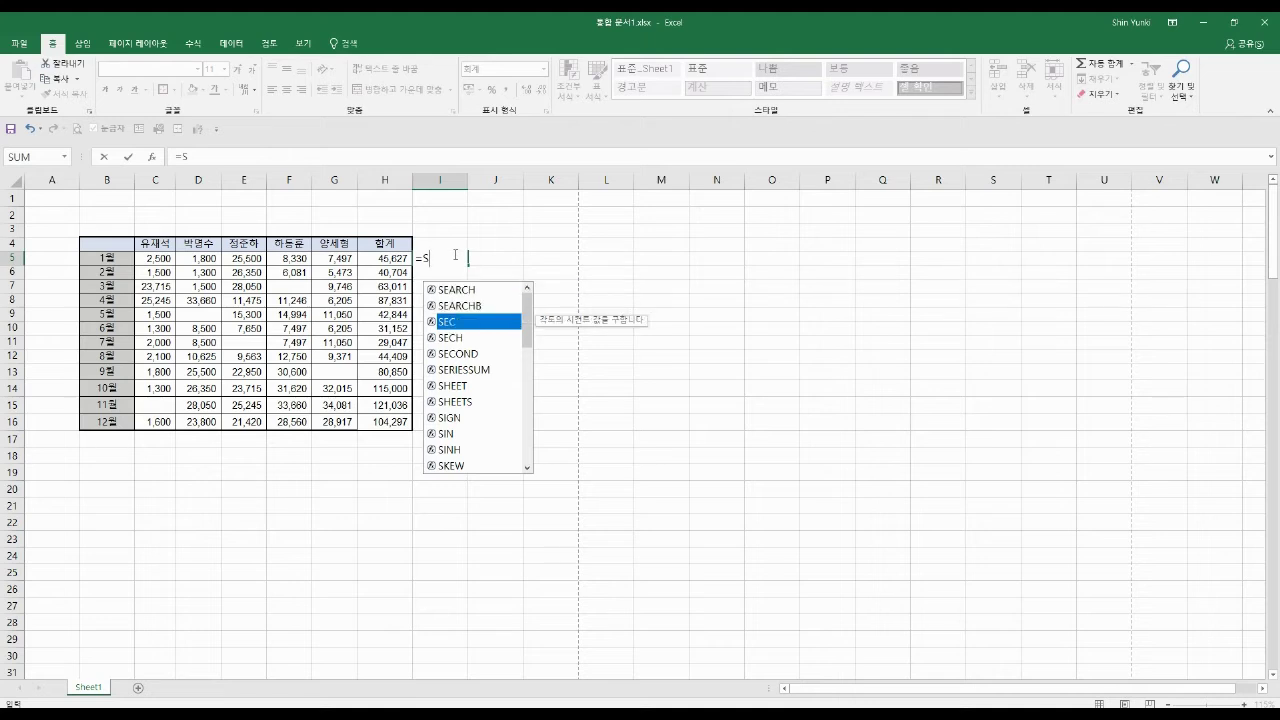
{"action": "key", "text": "Down"}
{"action": "key", "text": "Down"}
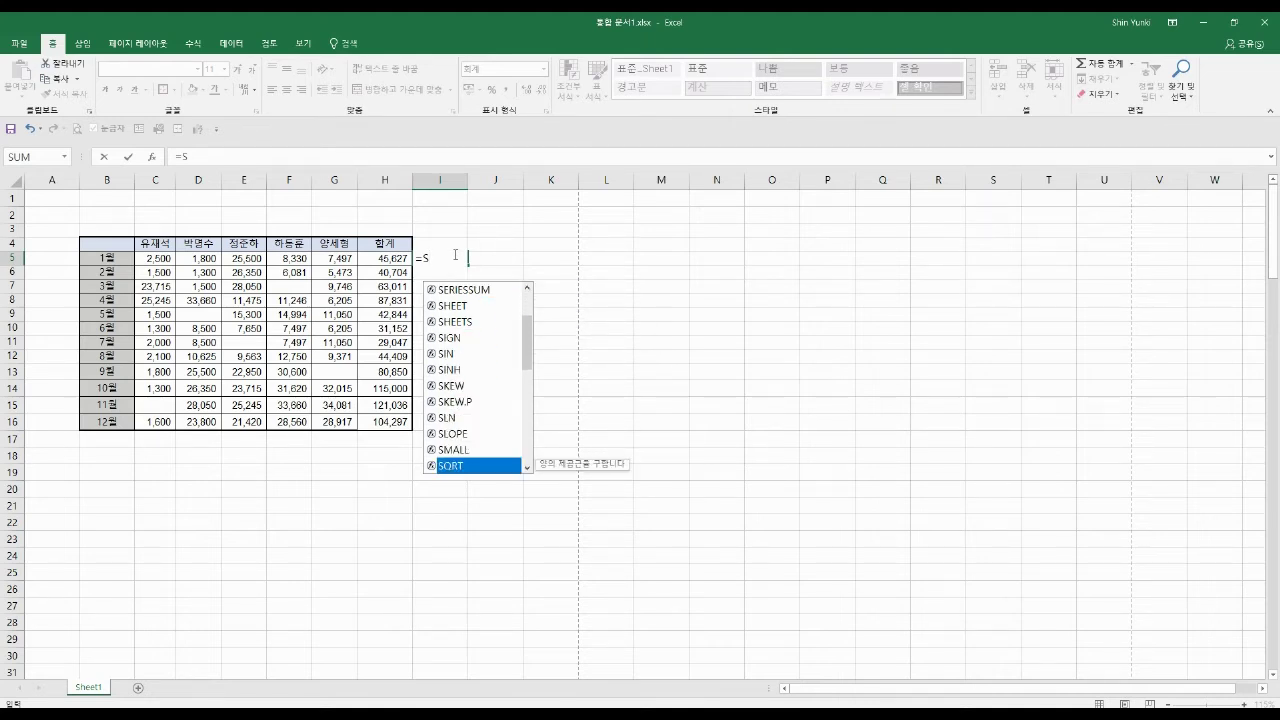
{"action": "key", "text": "Up"}
{"action": "key", "text": "Up"}
{"action": "key", "text": "Up"}
{"action": "key", "text": "Up"}
{"action": "key", "text": "Up"}
{"action": "key", "text": "Up"}
{"action": "key", "text": "Up"}
{"action": "key", "text": "Down"}
{"action": "key", "text": "Down"}
{"action": "key", "text": "Down"}
{"action": "key", "text": "Down"}
{"action": "key", "text": "Down"}
{"action": "key", "text": "Down"}
{"action": "key", "text": "Down"}
{"action": "key", "text": "Down"}
{"action": "key", "text": "Down"}
{"action": "key", "text": "Down"}
{"action": "key", "text": "Down"}
{"action": "key", "text": "Down"}
{"action": "key", "text": "Down"}
{"action": "key", "text": "Down"}
{"action": "key", "text": "Down"}
{"action": "key", "text": "Down"}
{"action": "key", "text": "Down"}
{"action": "key", "text": "Down"}
{"action": "key", "text": "Down"}
{"action": "key", "text": "Down"}
{"action": "key", "text": "Down"}
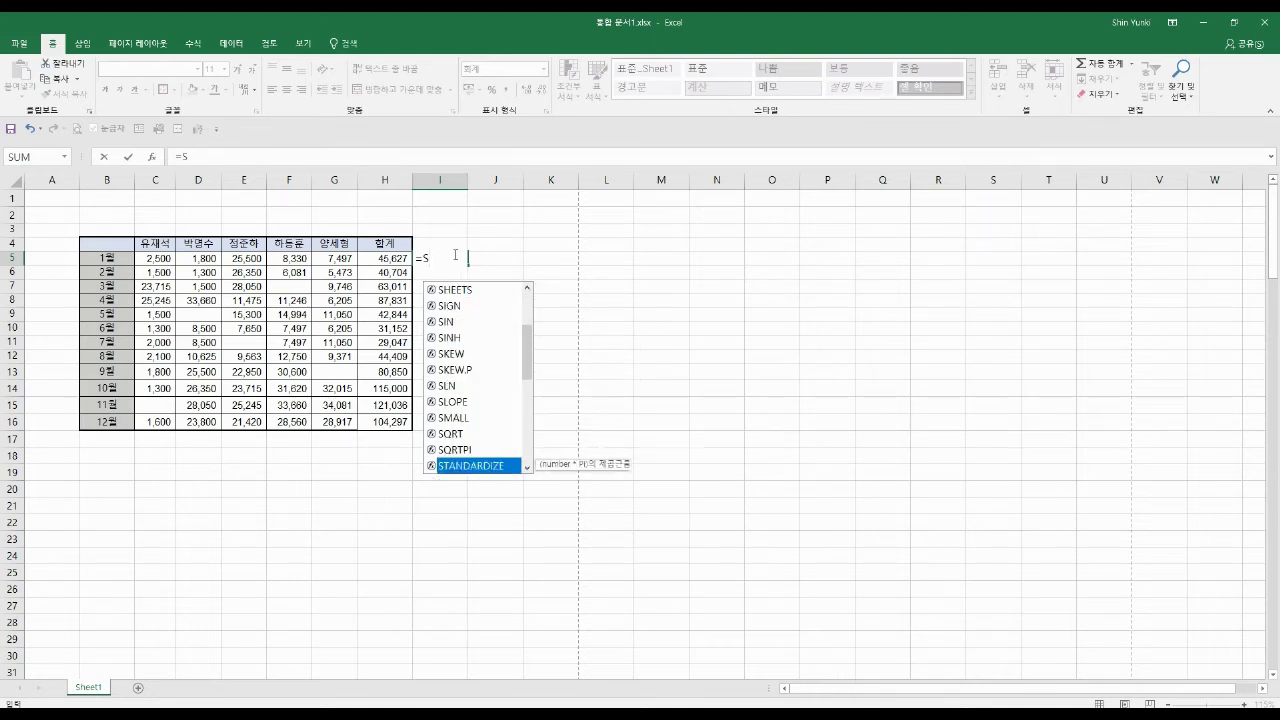
{"action": "key", "text": "Up"}
{"action": "key", "text": "Up"}
{"action": "key", "text": "Up"}
{"action": "key", "text": "Up"}
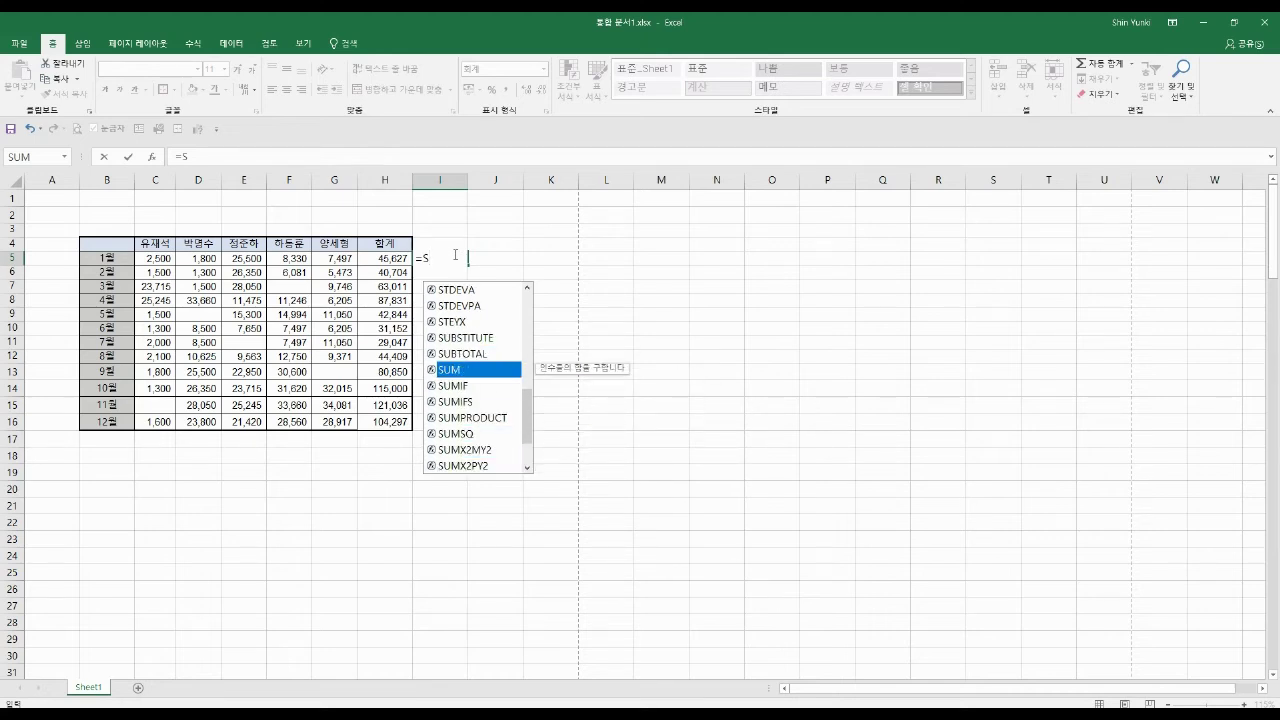
{"action": "key", "text": "Tab"}
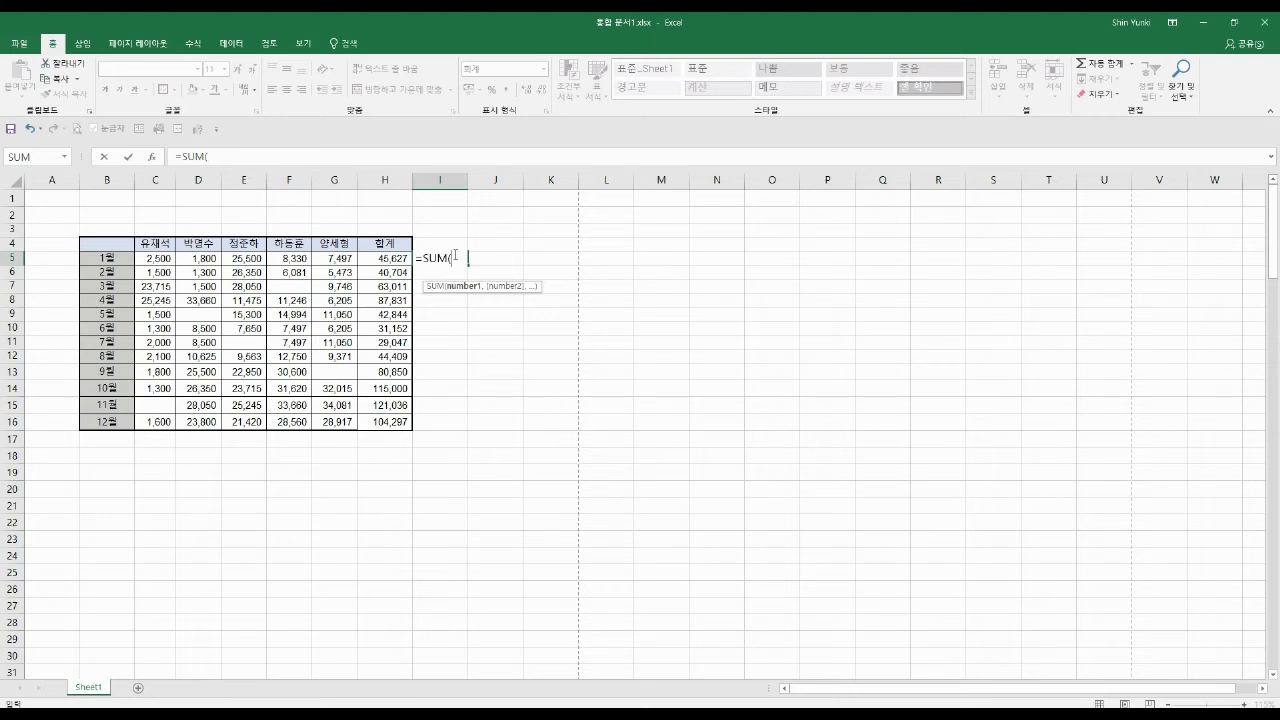
Complete the SUM formula in I5 through the function arguments dialog, using C5:G5 as Number1
{"action": "key", "text": "ctrl+a"}
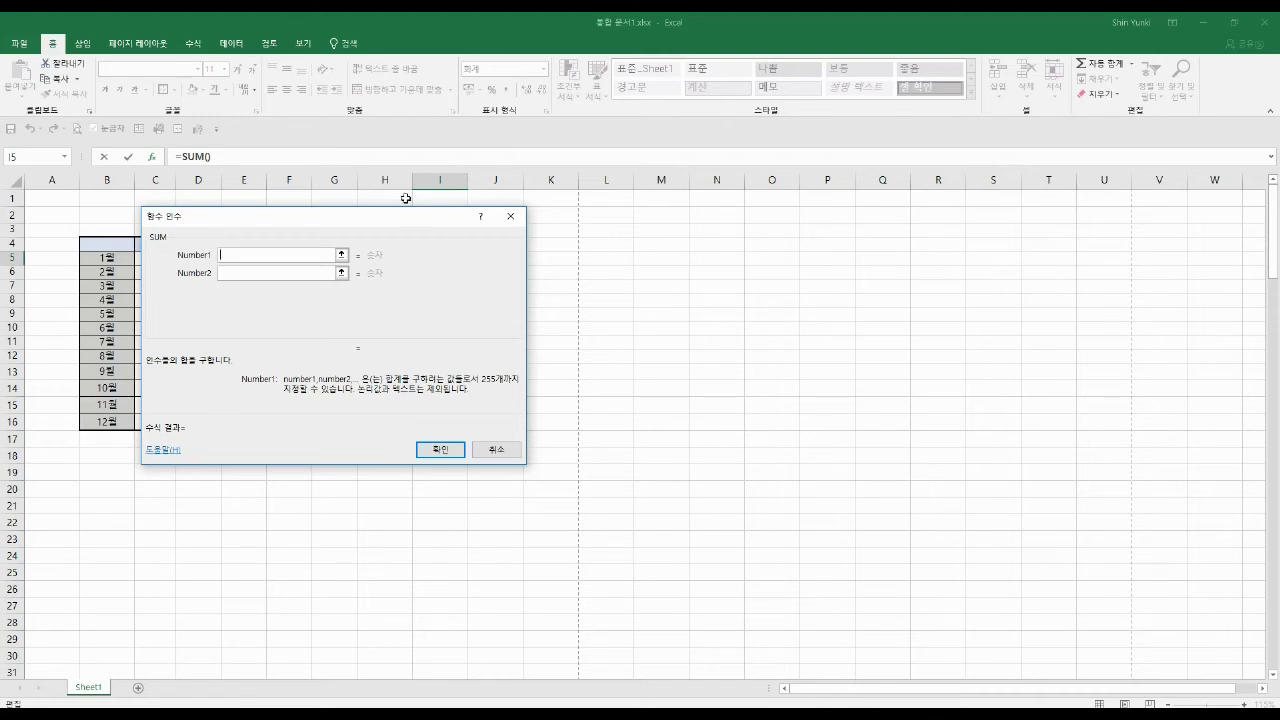
{"action": "left_click_drag", "start_coordinate": [400, 218], "coordinate": [907, 235]}
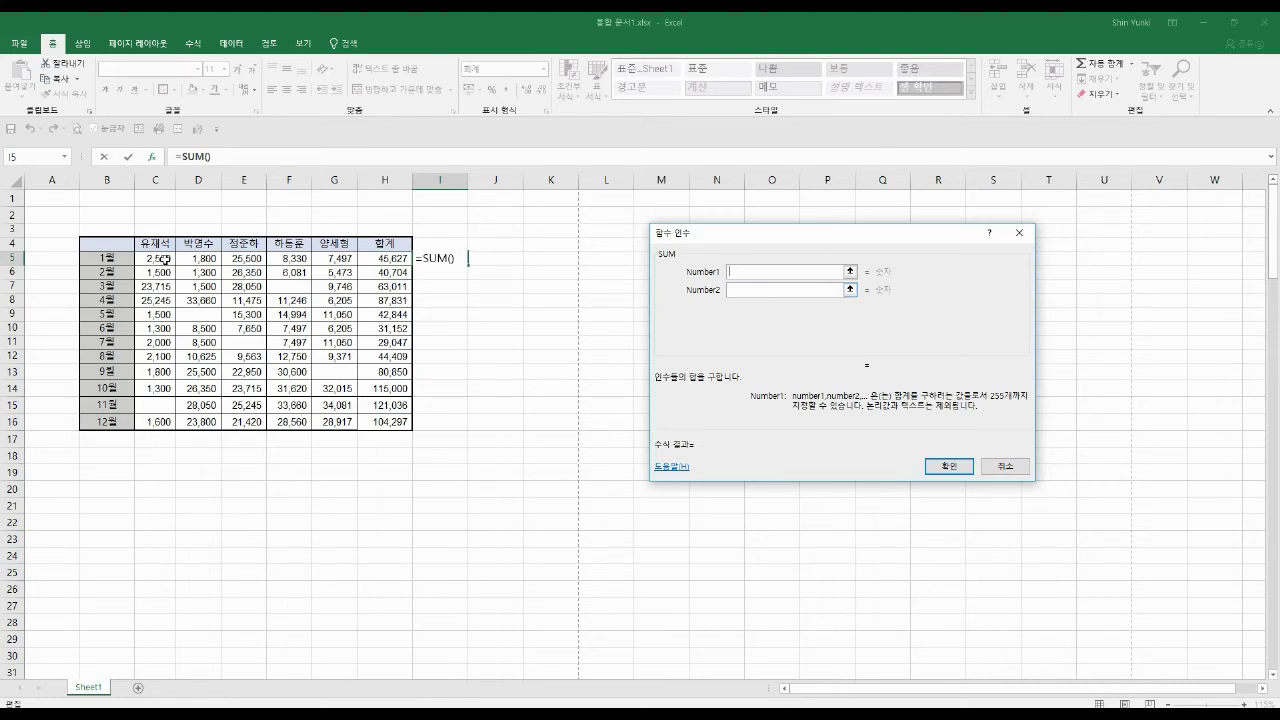
{"action": "left_click_drag", "start_coordinate": [162, 258], "coordinate": [340, 260]}
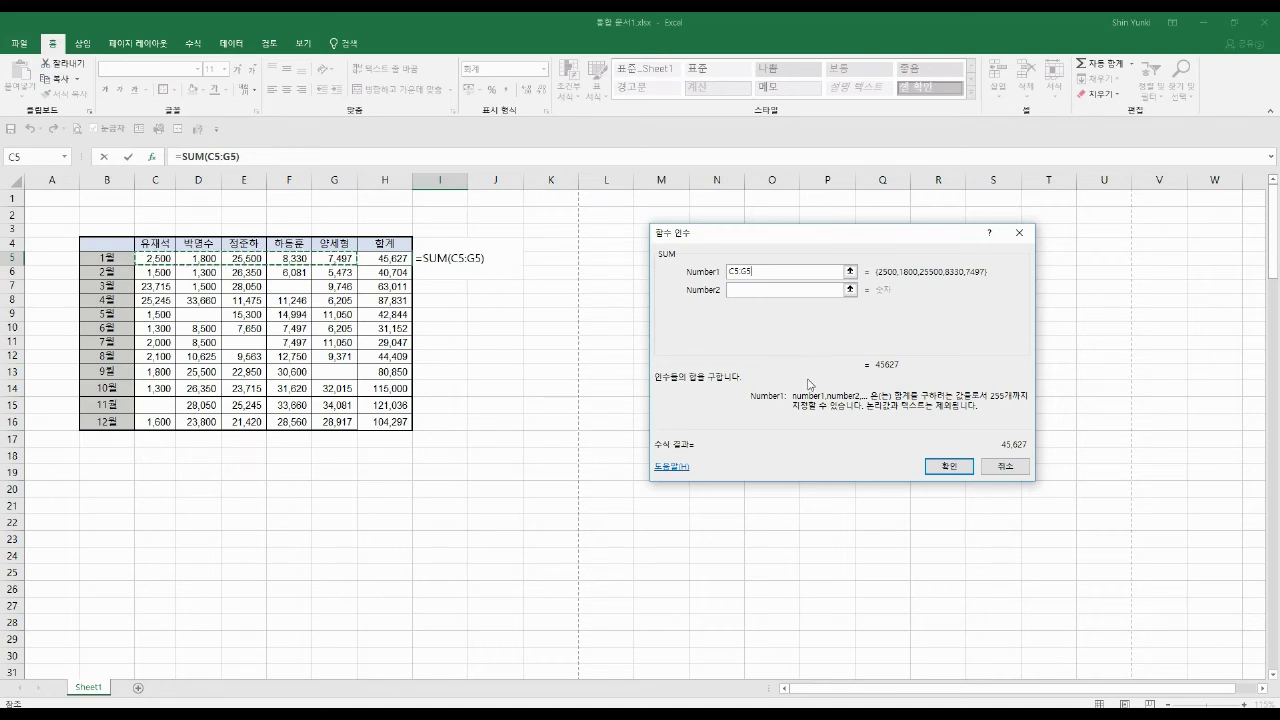
{"action": "left_click", "coordinate": [950, 467]}
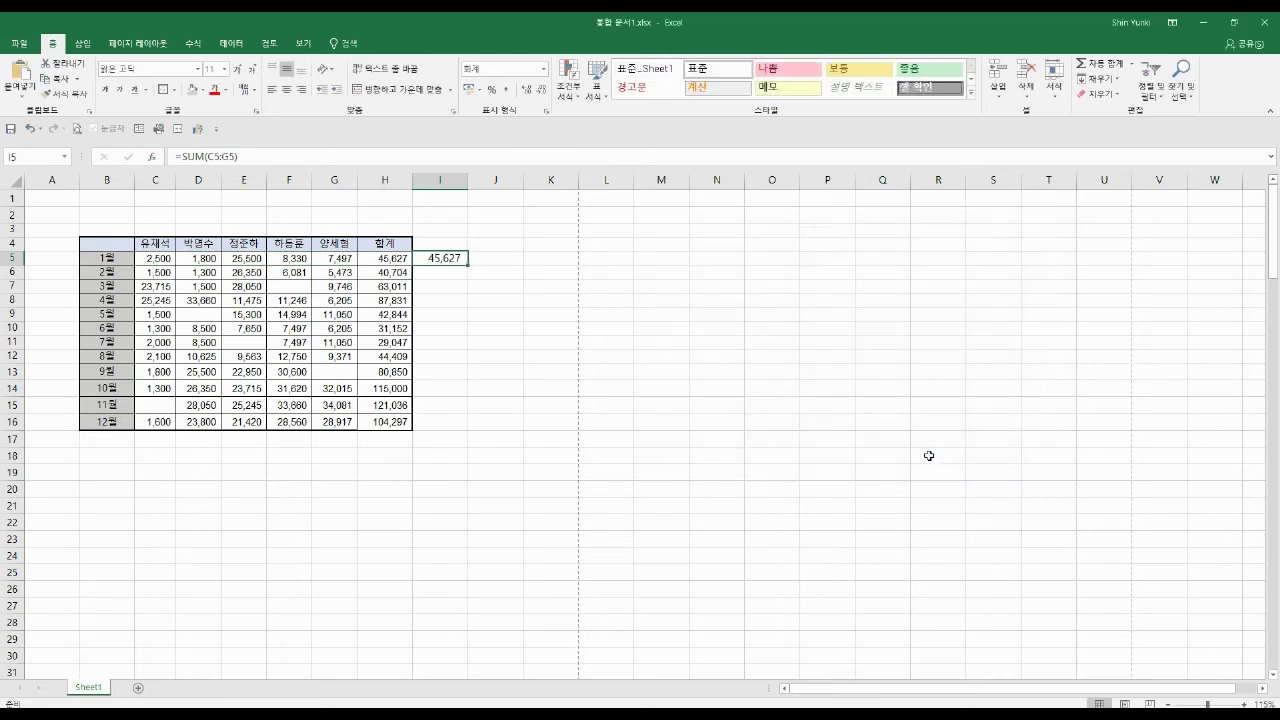
{"action": "left_click", "coordinate": [378, 259]}
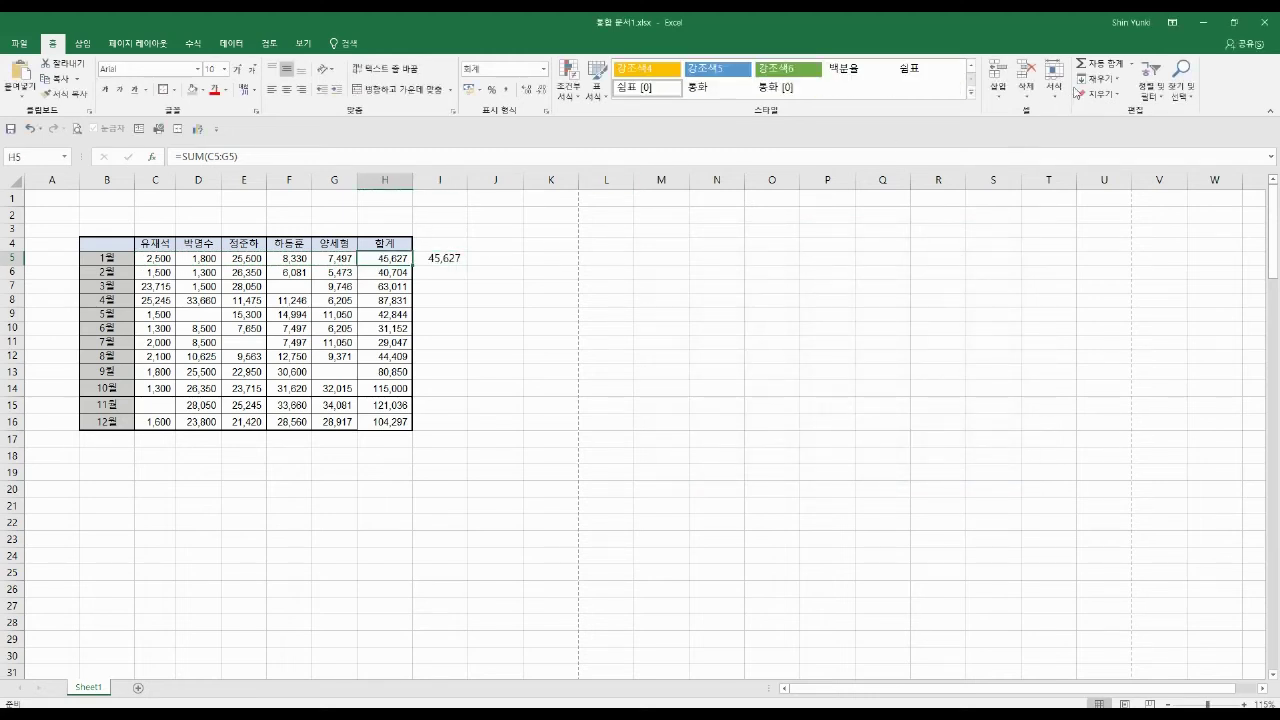
{"action": "left_click", "coordinate": [434, 260]}
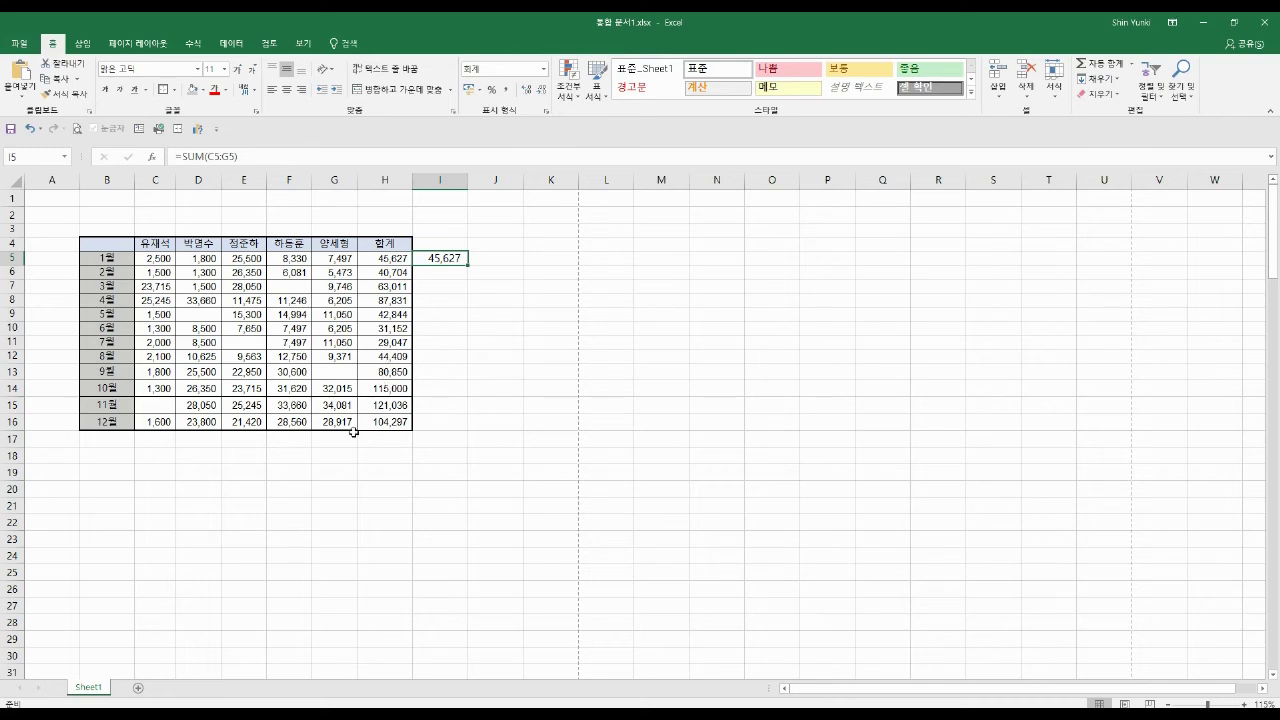
Enter a COUNT formula in C17 through the function arguments dialog, using C5:C16 as Value1
{"action": "left_click", "coordinate": [168, 444]}
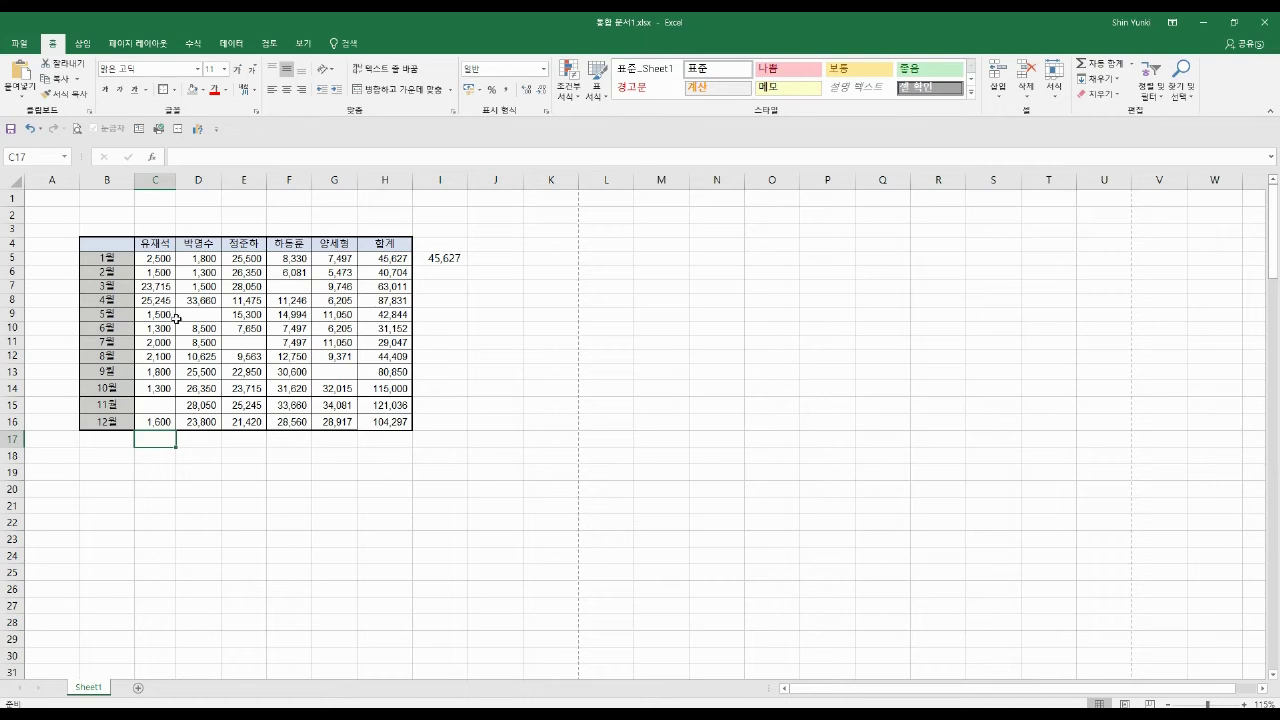
{"action": "type", "text": "="}
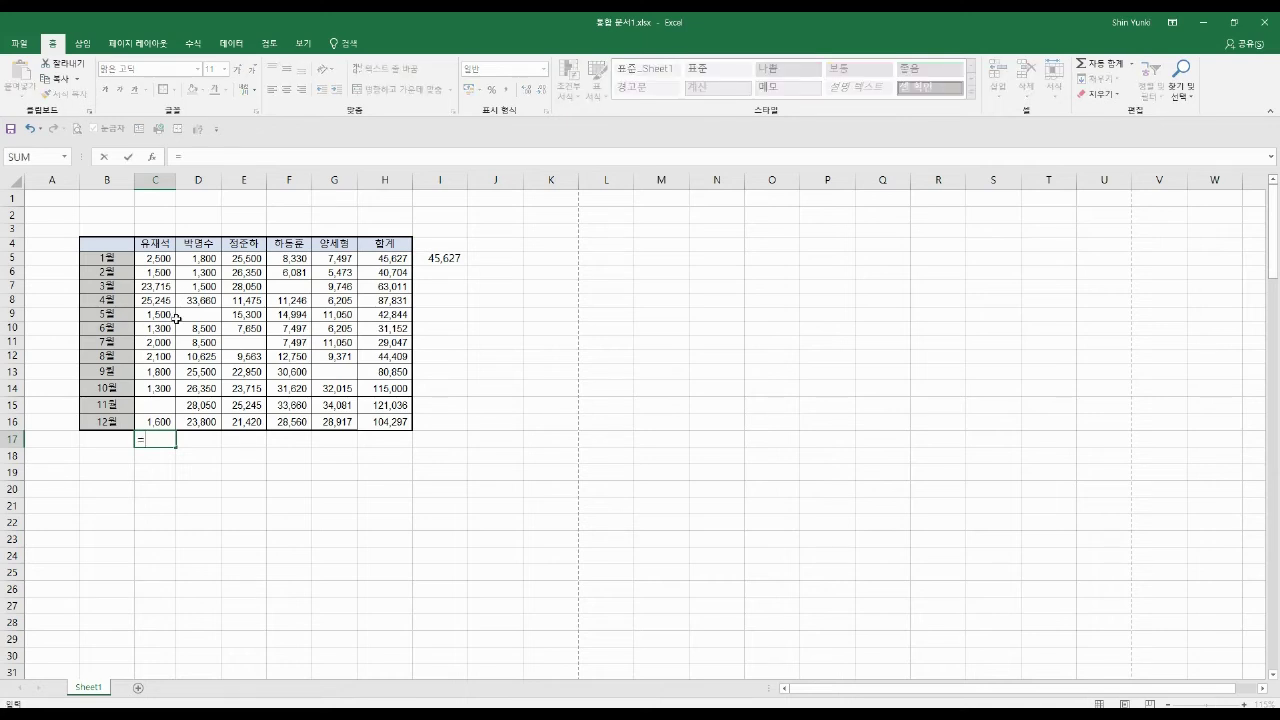
{"action": "type", "text": "c"}
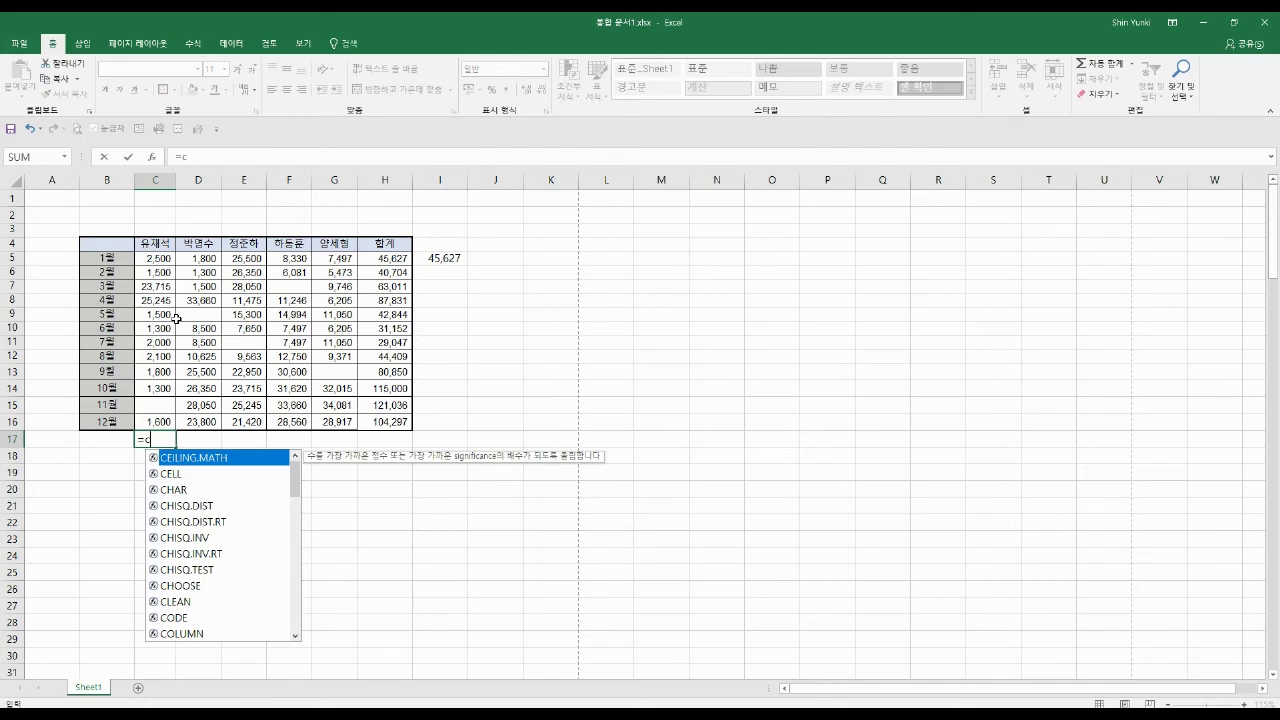
{"action": "type", "text": "ou"}
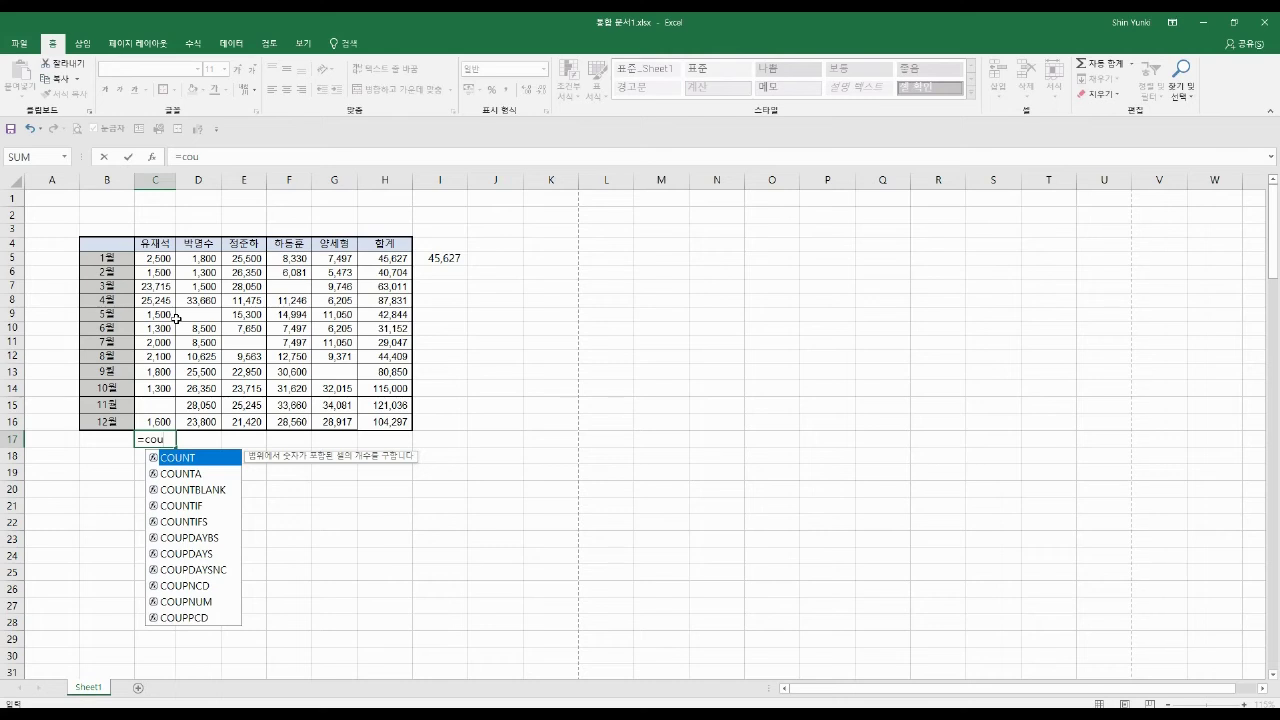
{"action": "key", "text": "Tab"}
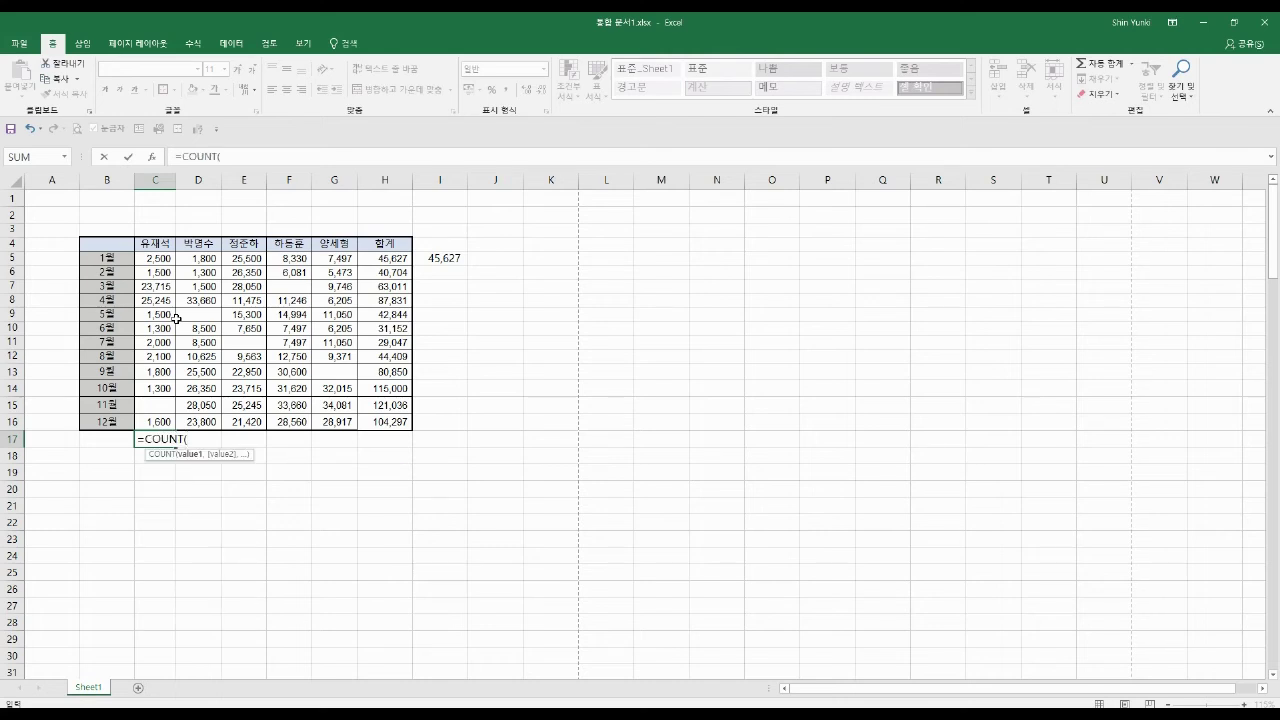
{"action": "key", "text": "ctrl+a"}
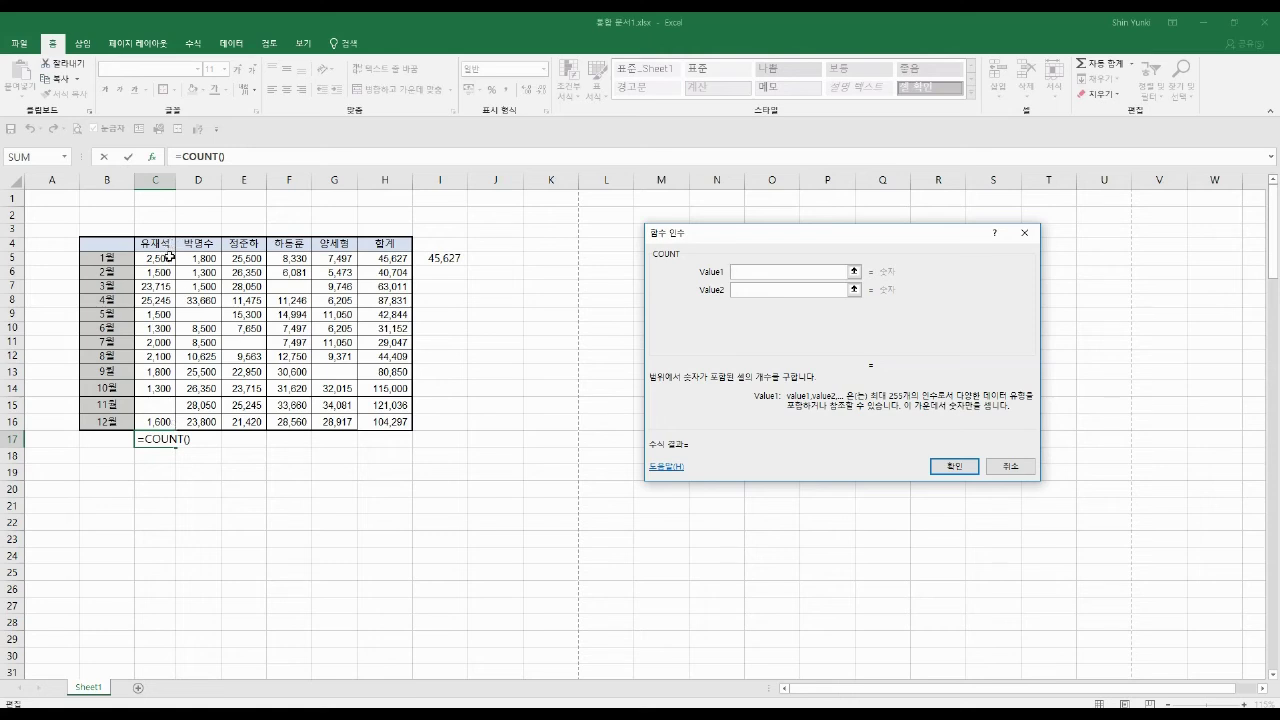
{"action": "left_click_drag", "start_coordinate": [170, 257], "coordinate": [163, 423]}
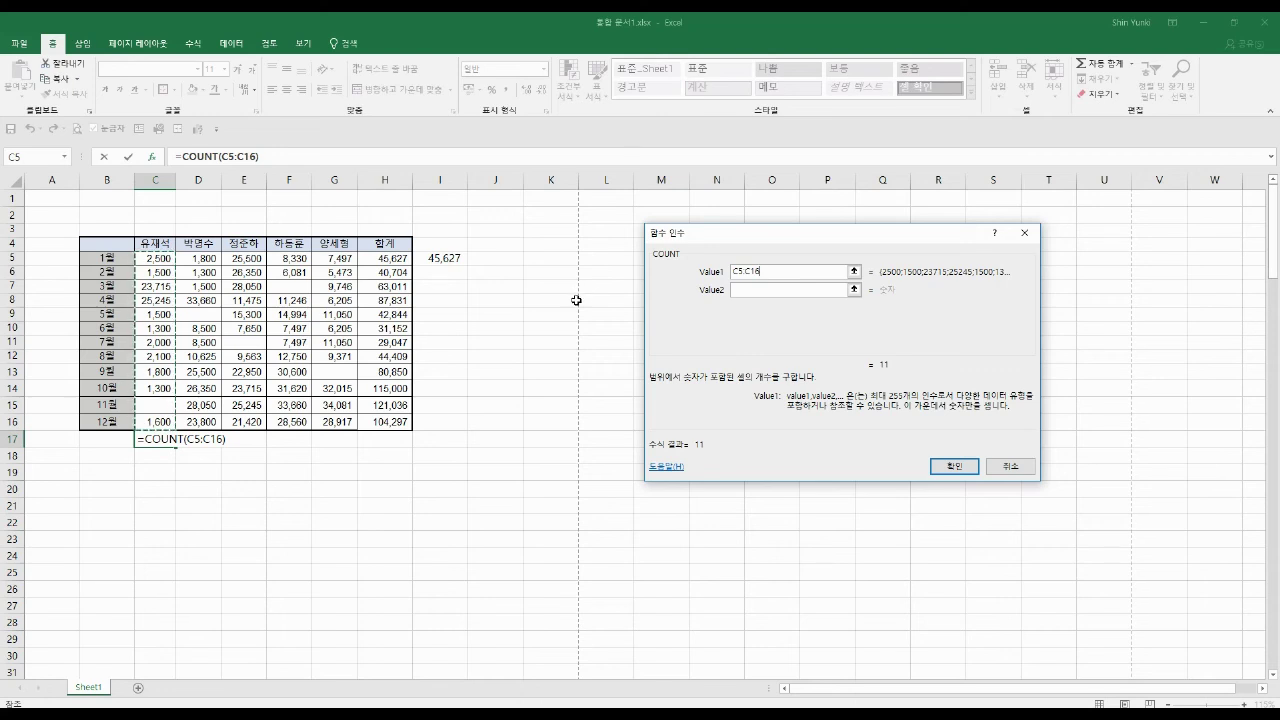
{"action": "key", "text": "Return"}
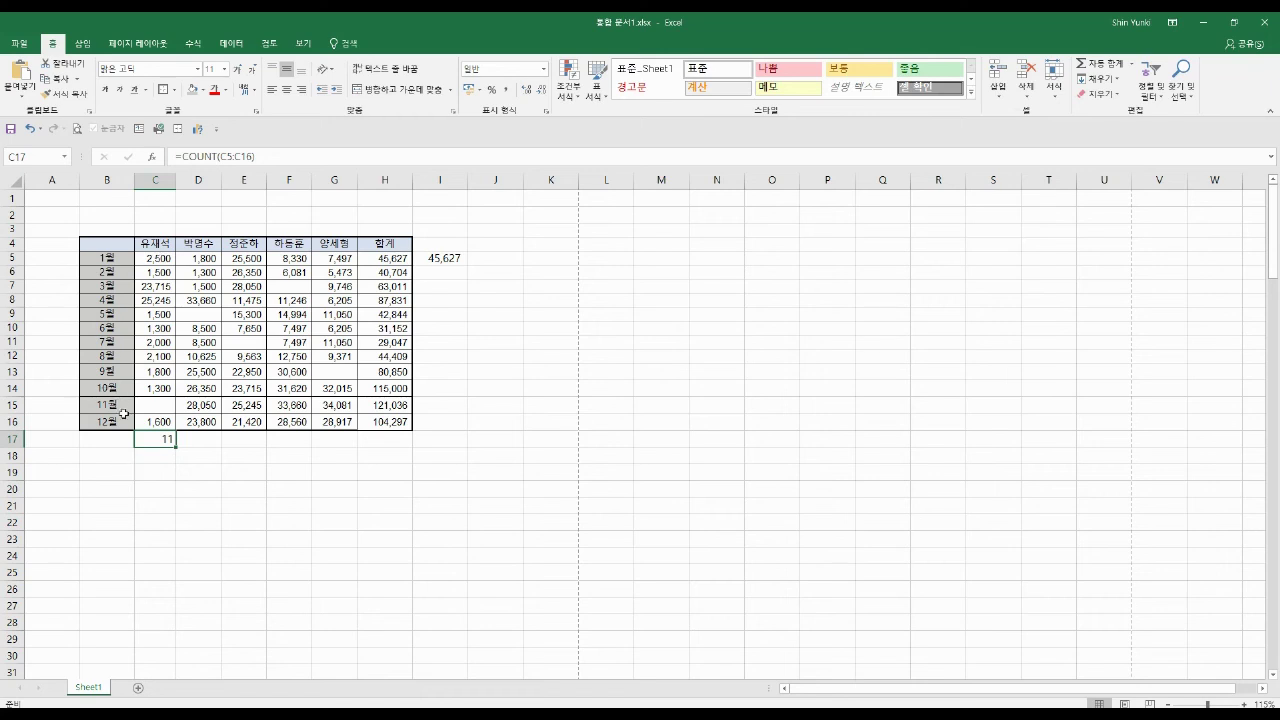
Try copying the COUNT formula in C17 across to G17, and undo the fill
{"action": "left_click_drag", "start_coordinate": [177, 446], "coordinate": [361, 454]}
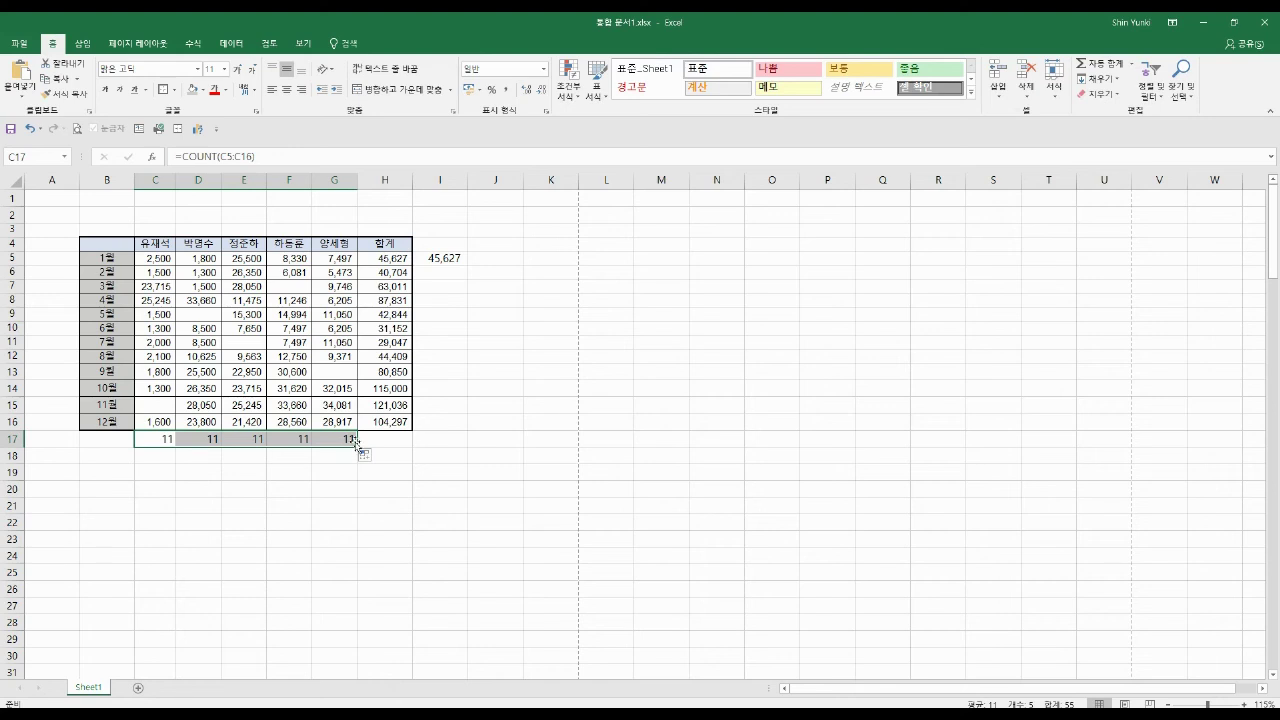
{"action": "left_click", "coordinate": [365, 455]}
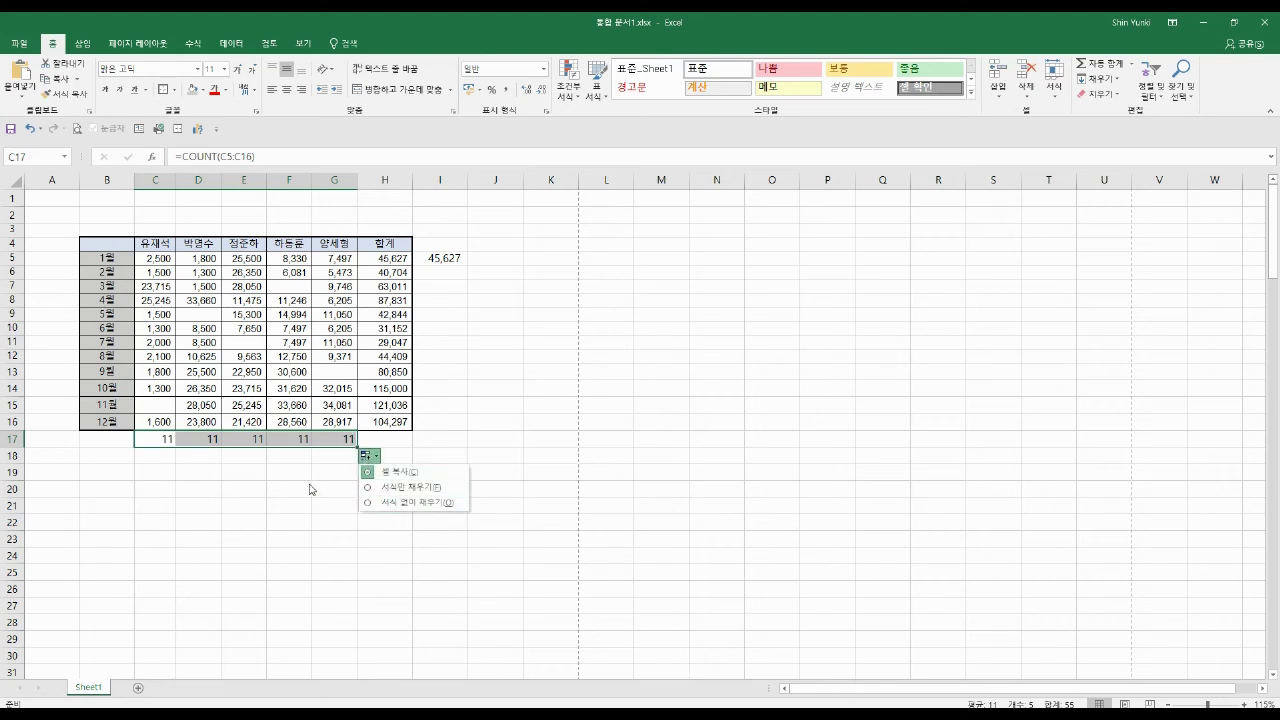
{"action": "left_click", "coordinate": [263, 485]}
{"action": "key", "text": "ctrl+z"}
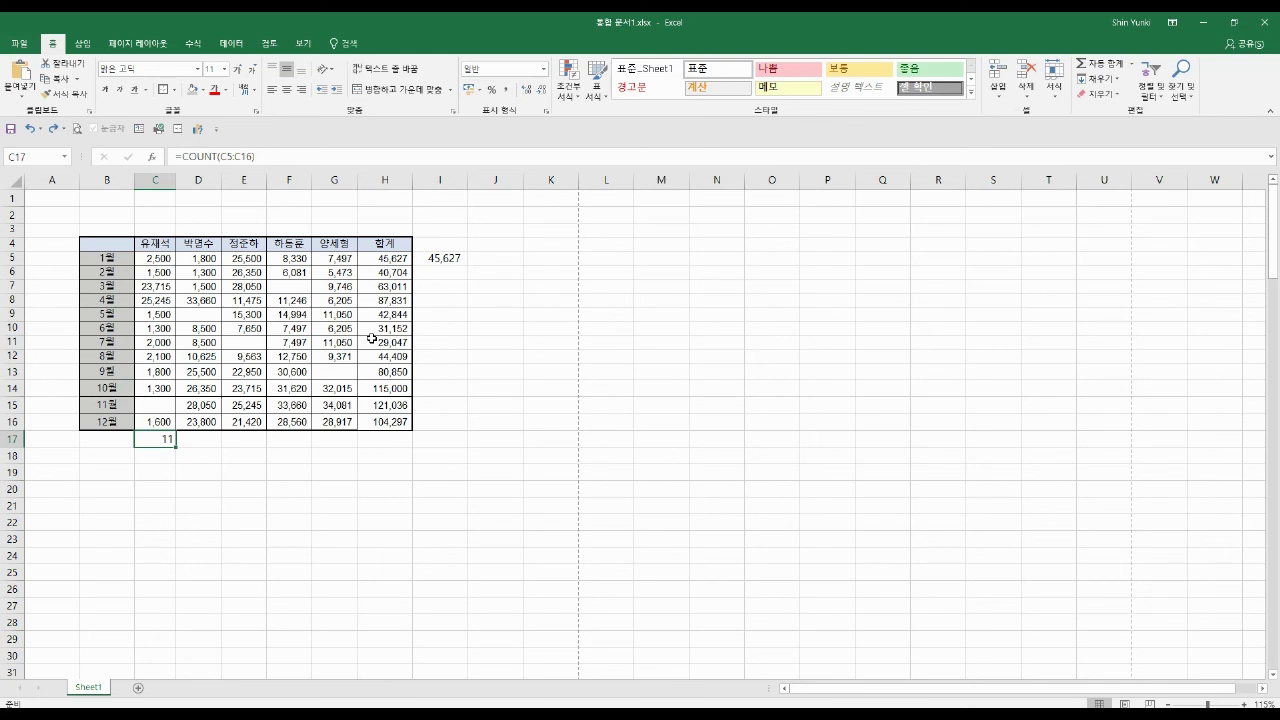
{"action": "left_click_drag", "start_coordinate": [477, 490], "coordinate": [474, 472]}
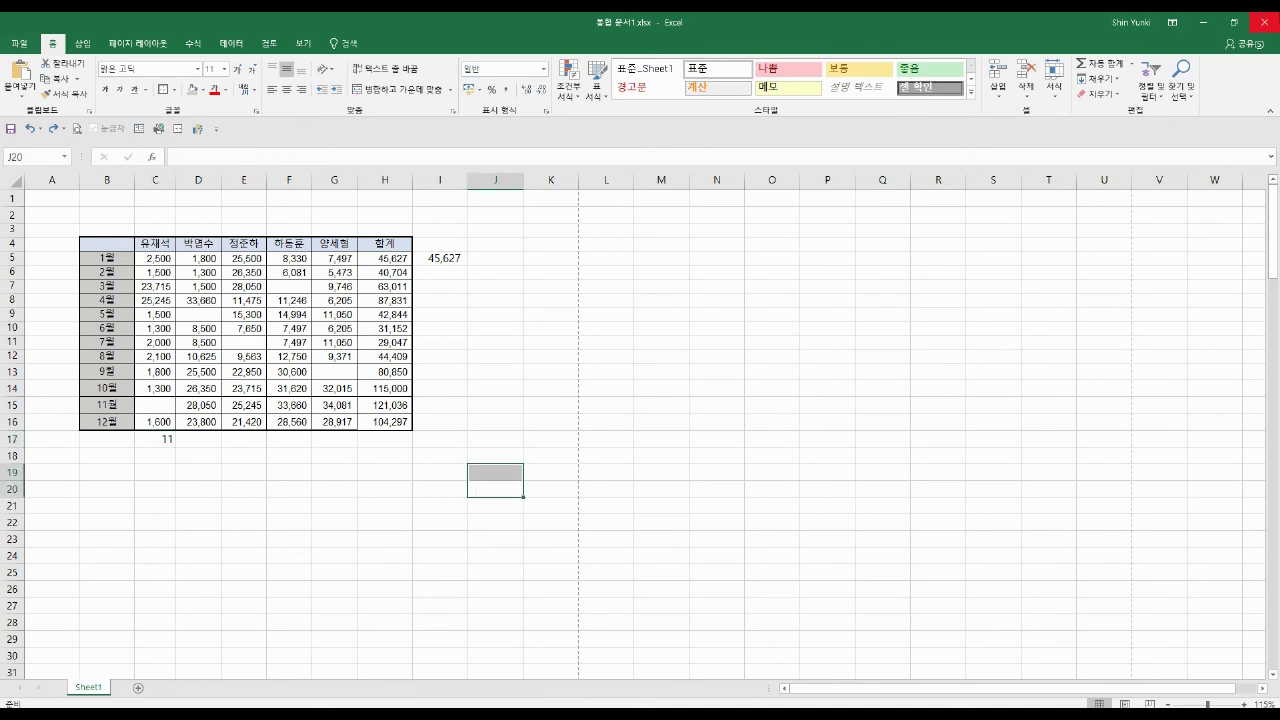
{"action": "left_click", "coordinate": [1264, 22]}
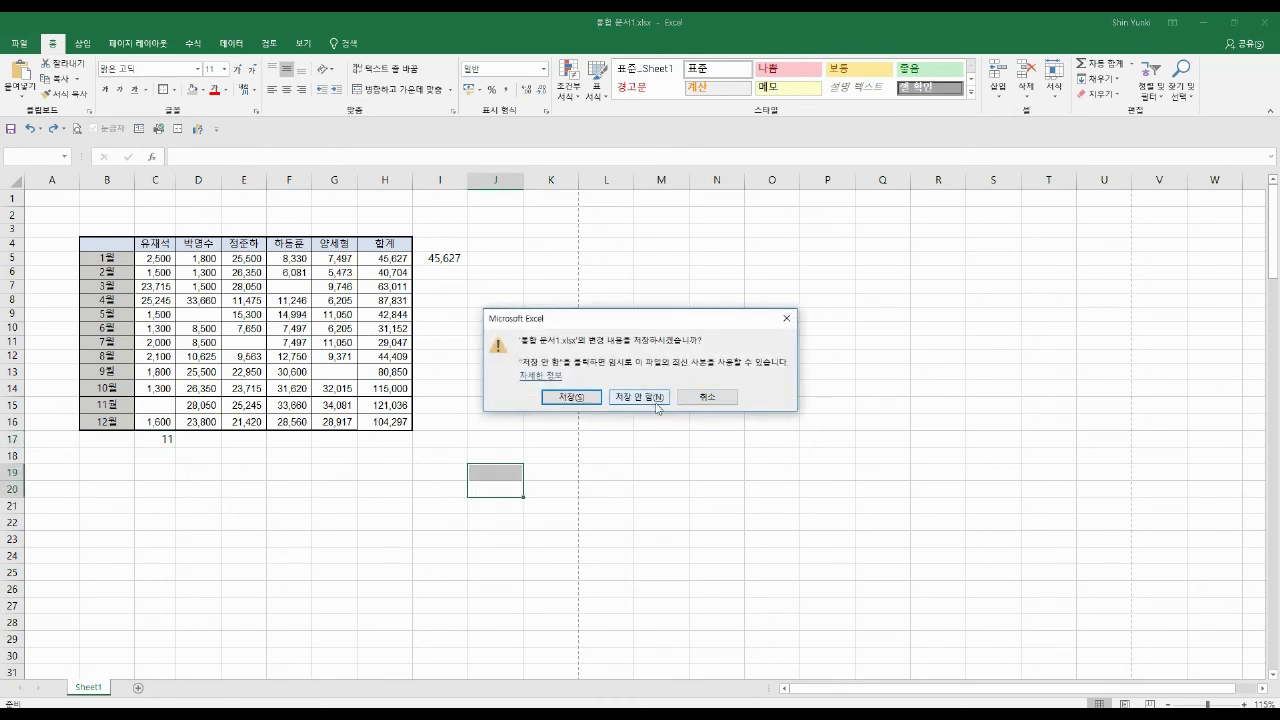
{"action": "left_click", "coordinate": [710, 398]}
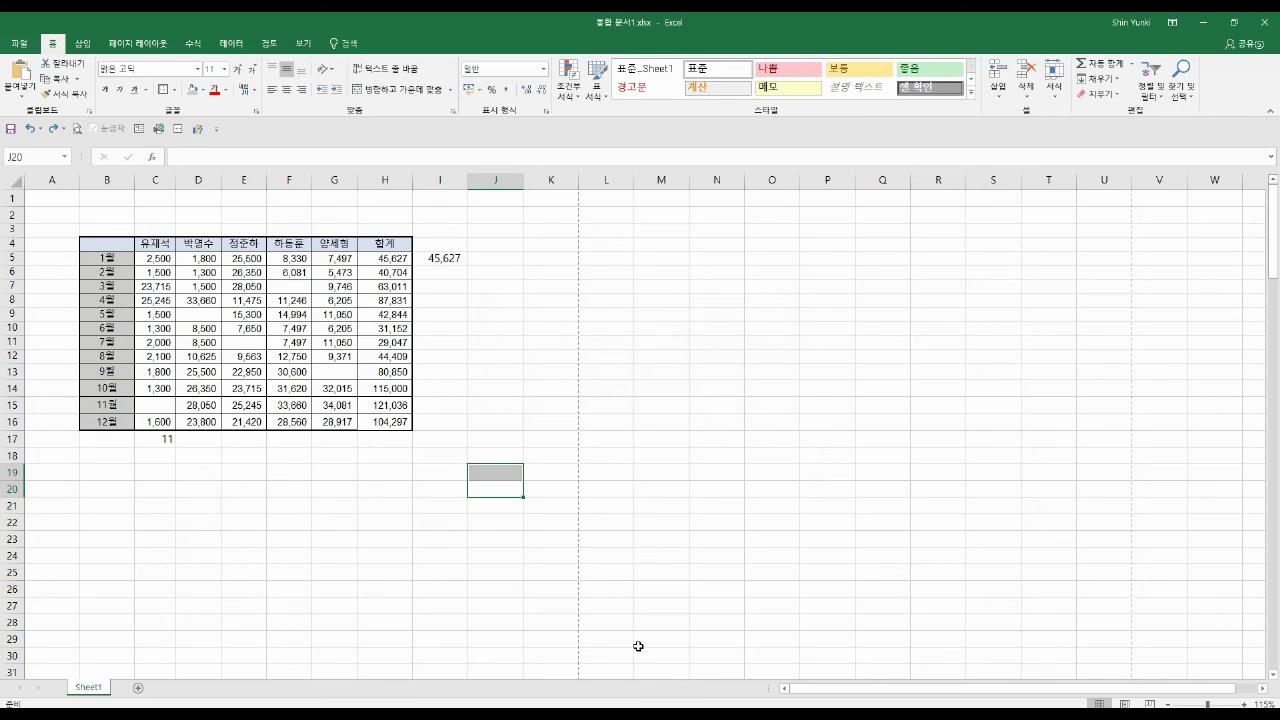